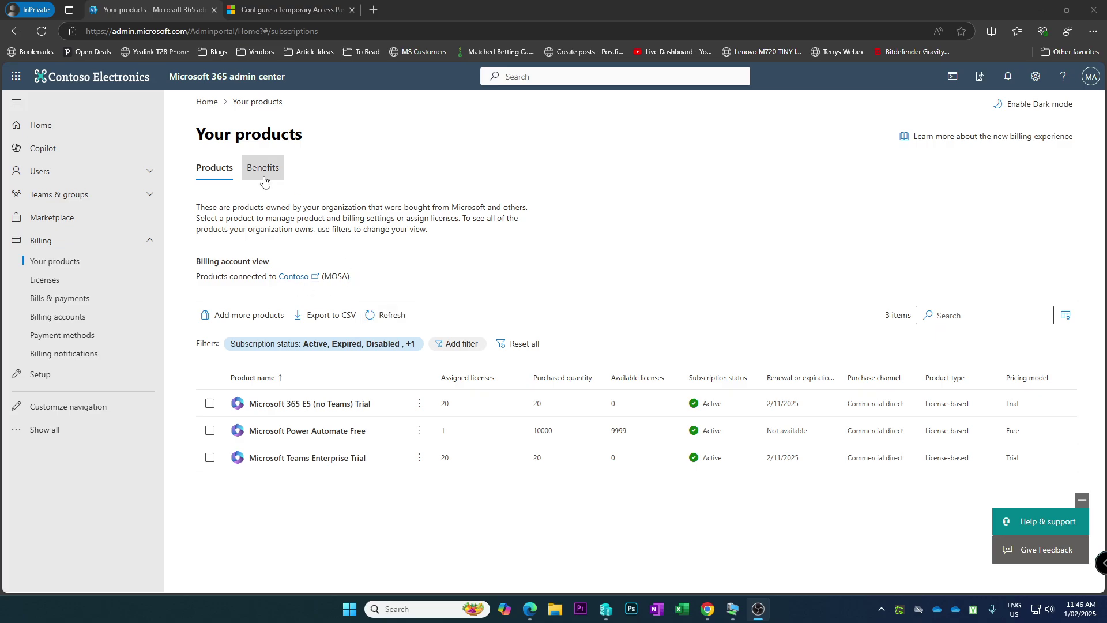
Scroll the Temporary Access Pass Learn article, dismiss the backup notice, and follow its Entra admin center link.
left_click(281, 10)
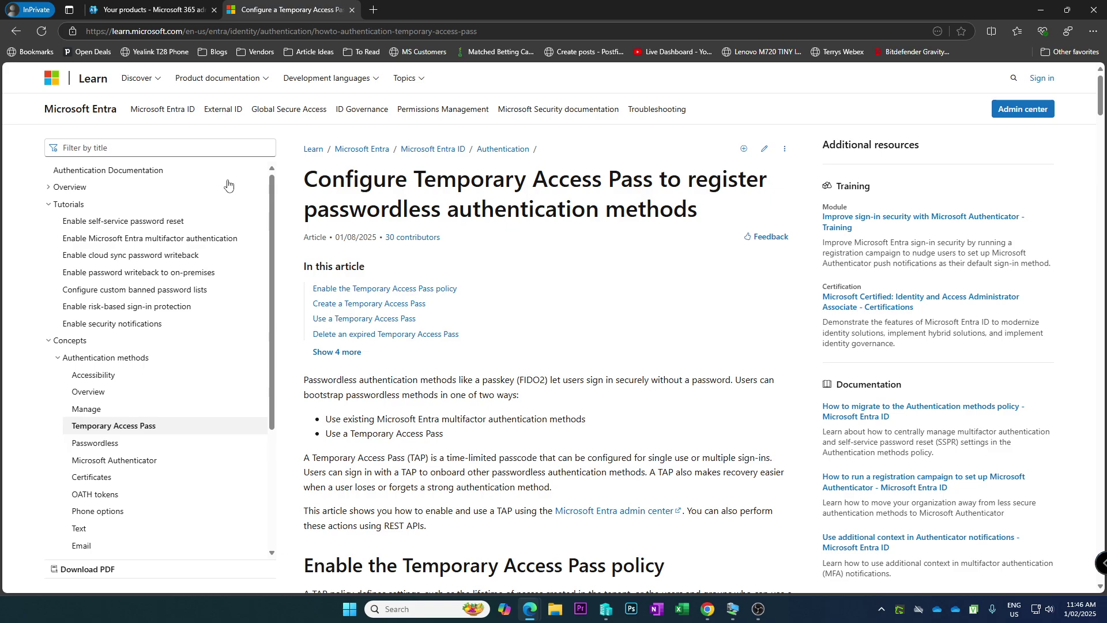
scroll(372, 210, "down", 3)
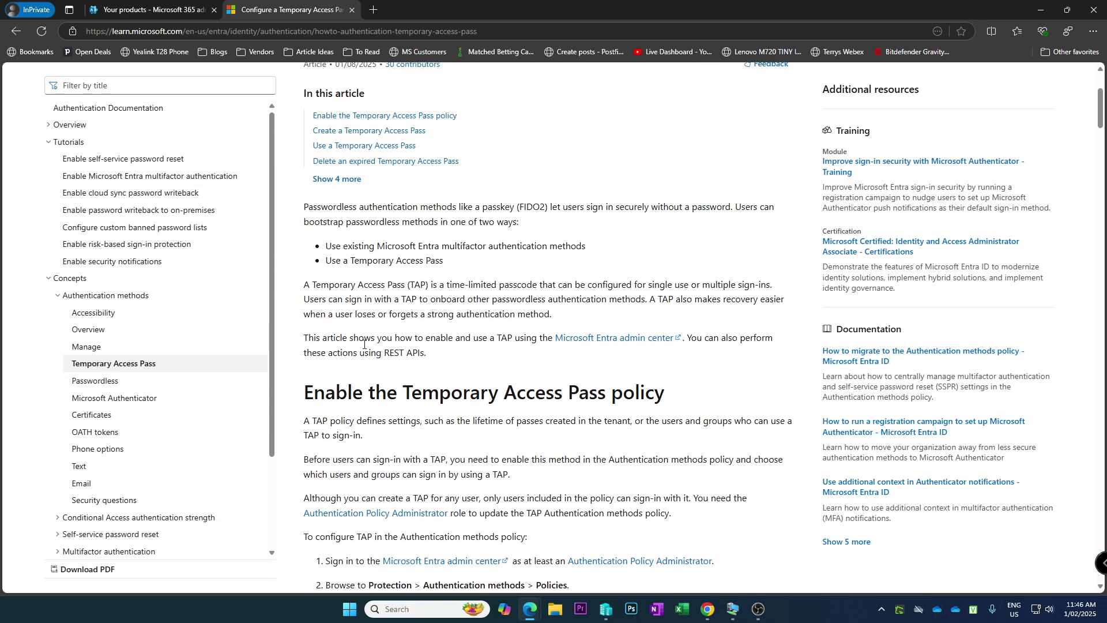
scroll(506, 304, "down", 4)
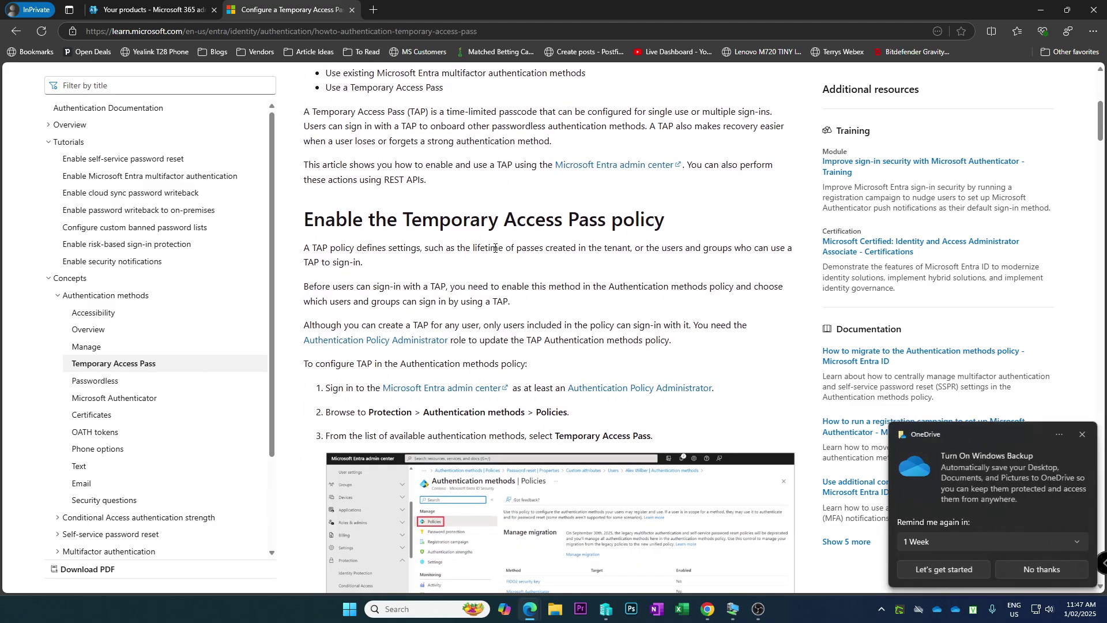
left_click(1083, 435)
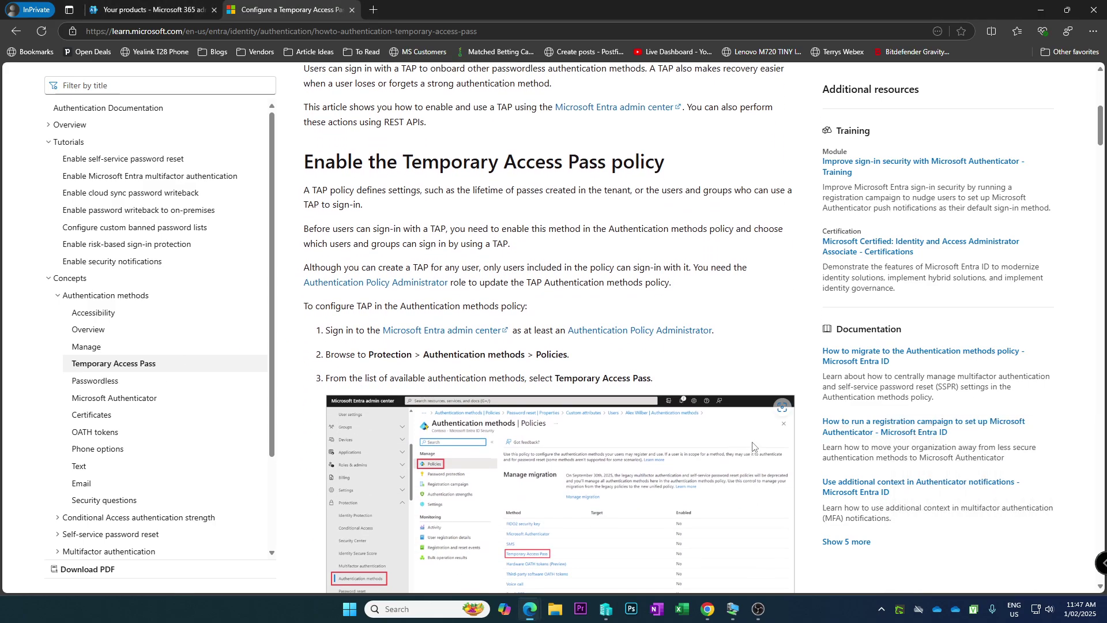
scroll(457, 319, "down", 2)
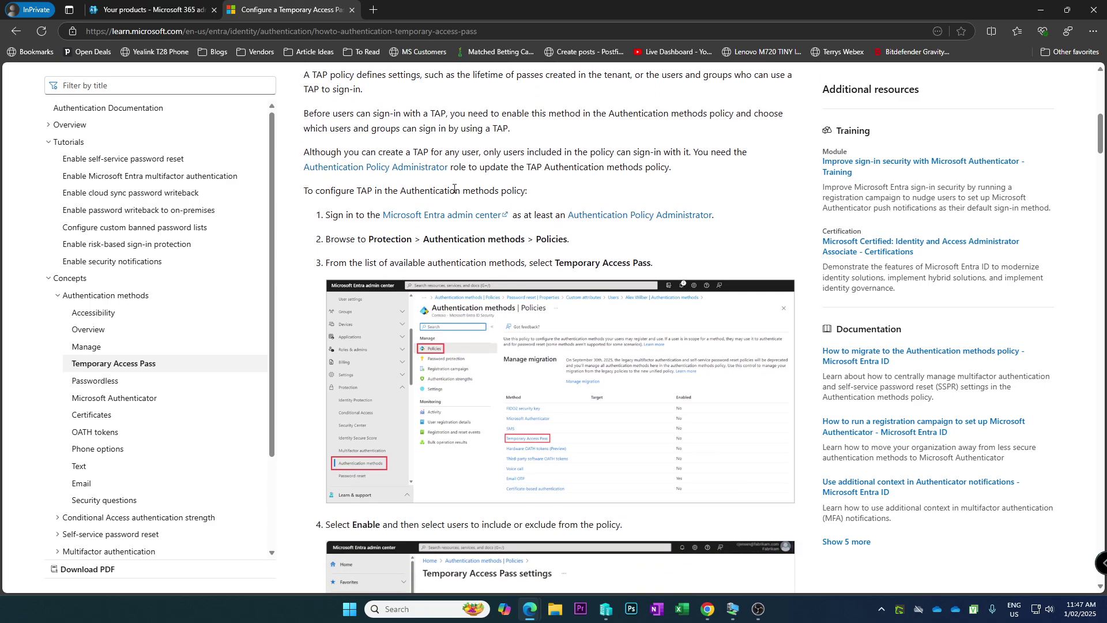
left_click(430, 221)
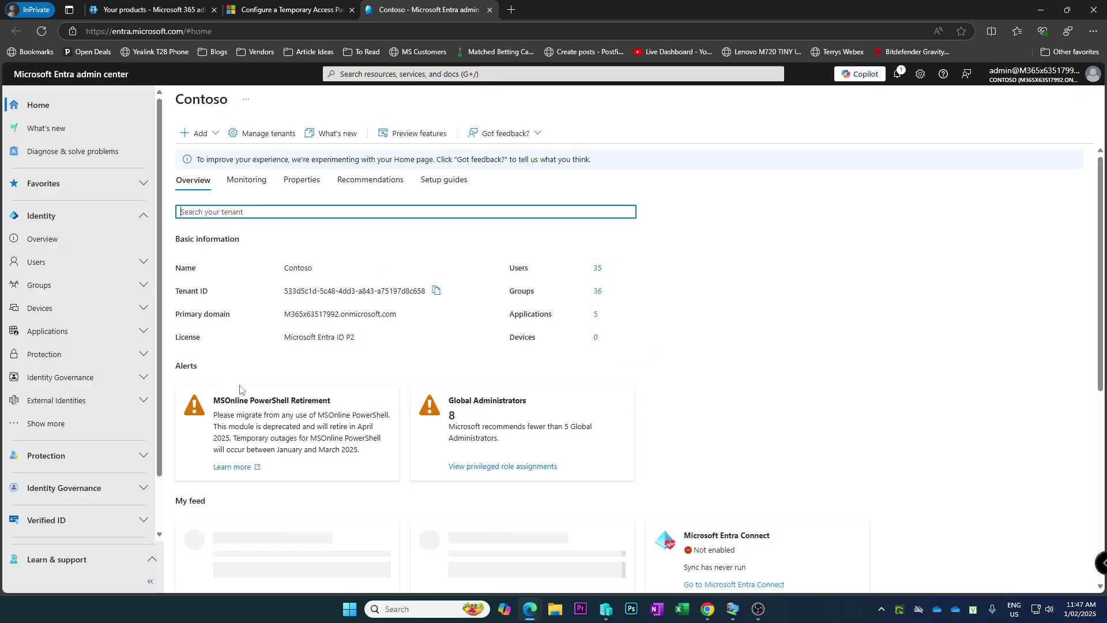
Confirm the Temporary Access Pass policy under Protection > Authentication methods targets all users, then list all 35 users.
key("ctrl+shift+Tab")
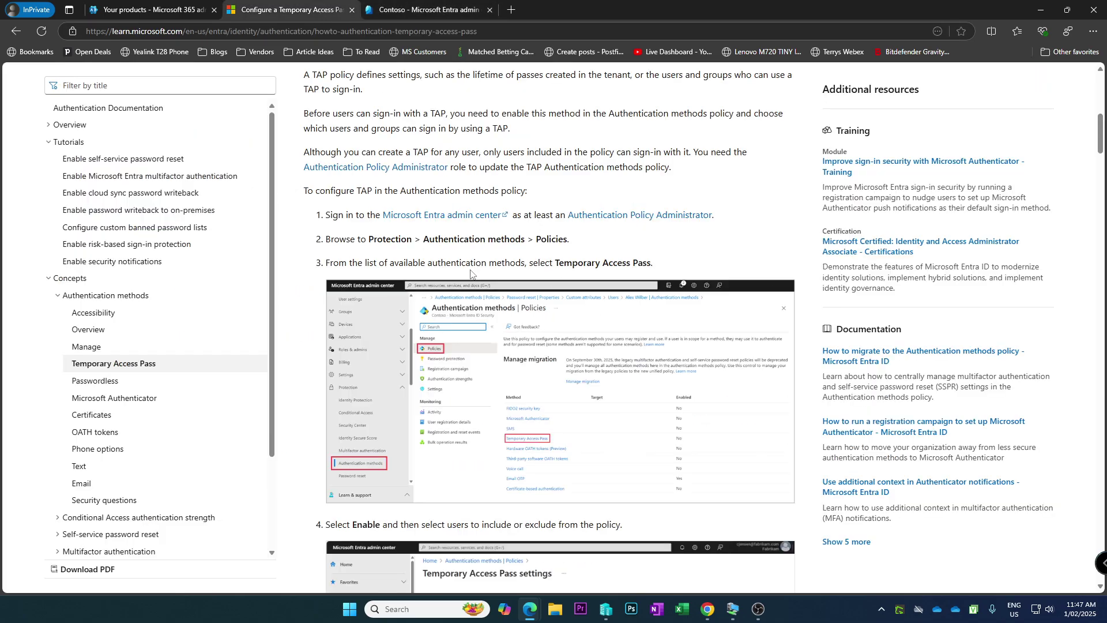
left_click(424, 11)
left_click(80, 354)
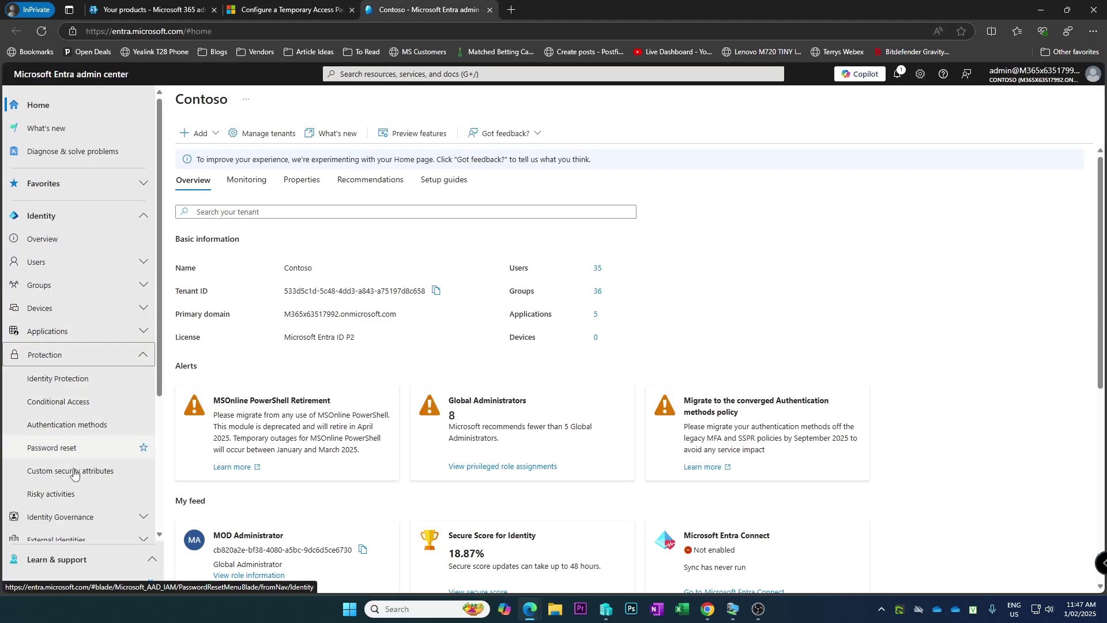
left_click(72, 424)
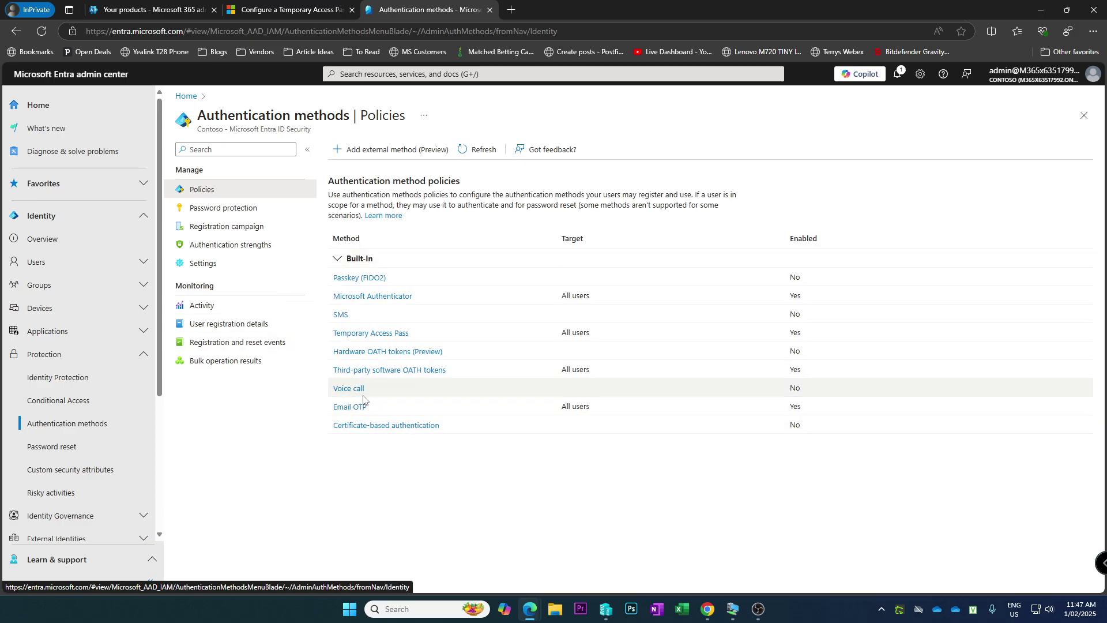
left_click(385, 334)
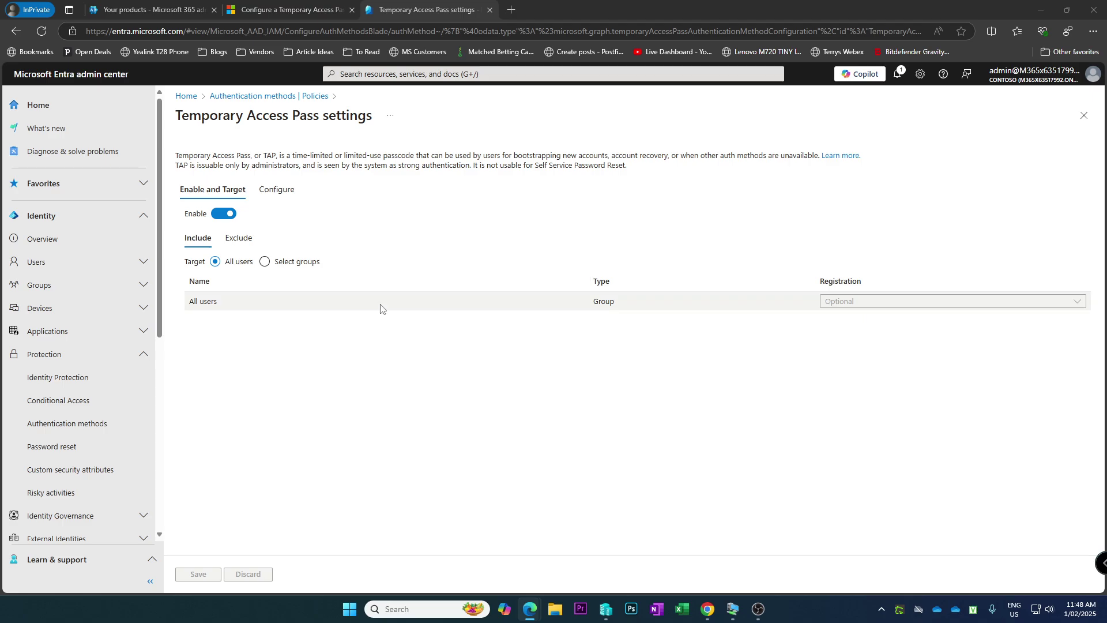
left_click(98, 266)
left_click(59, 289)
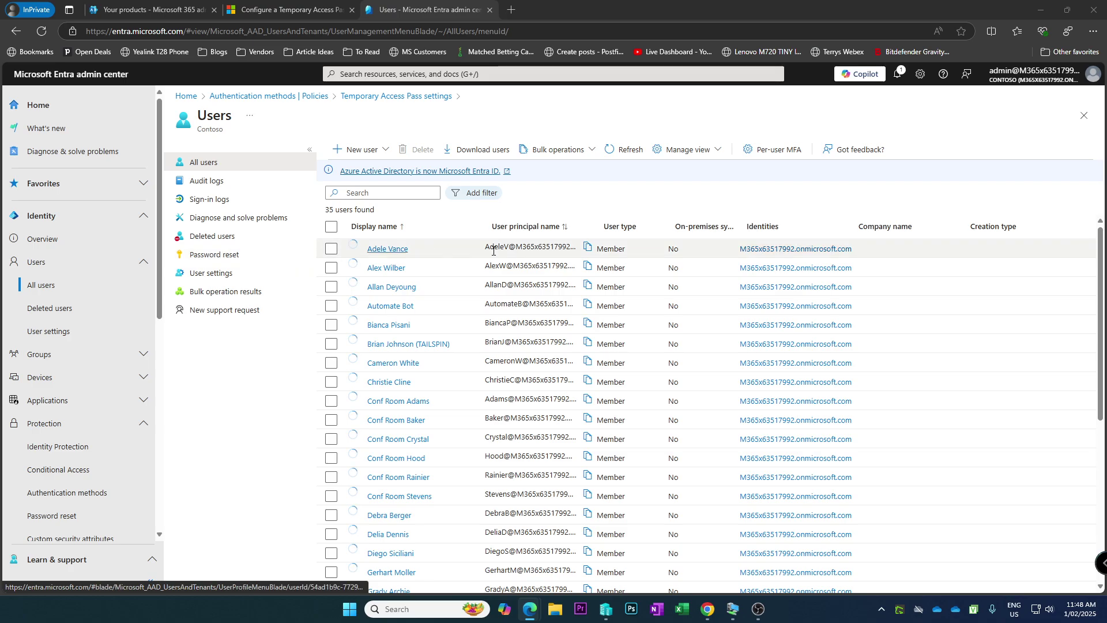
Open the second listed user's profile and go to its Authentication methods page.
left_click(382, 272)
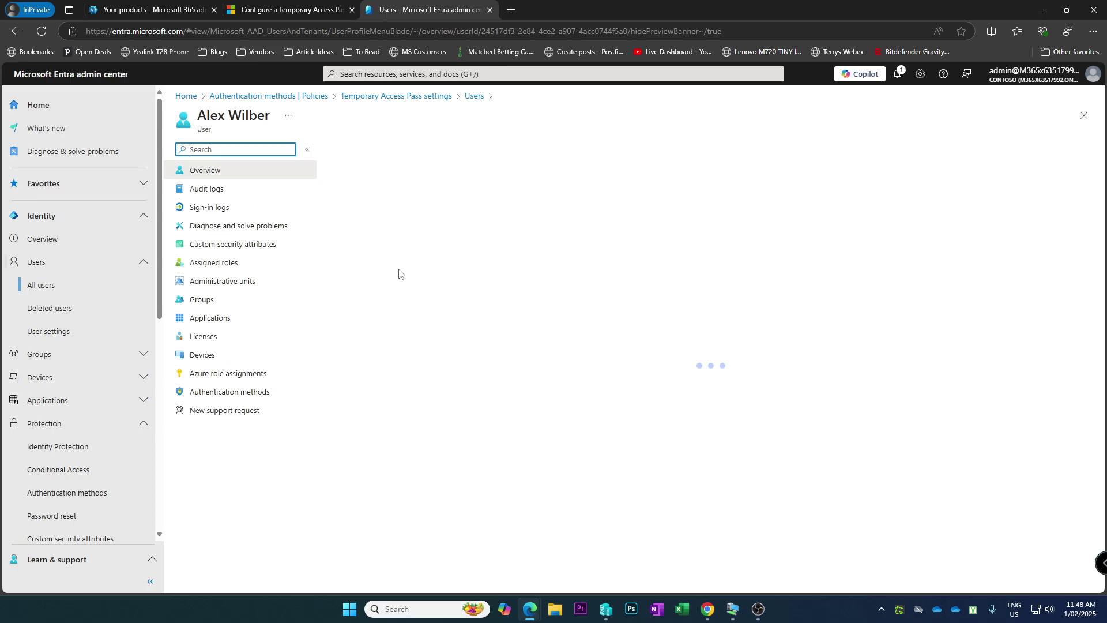
left_click(214, 395)
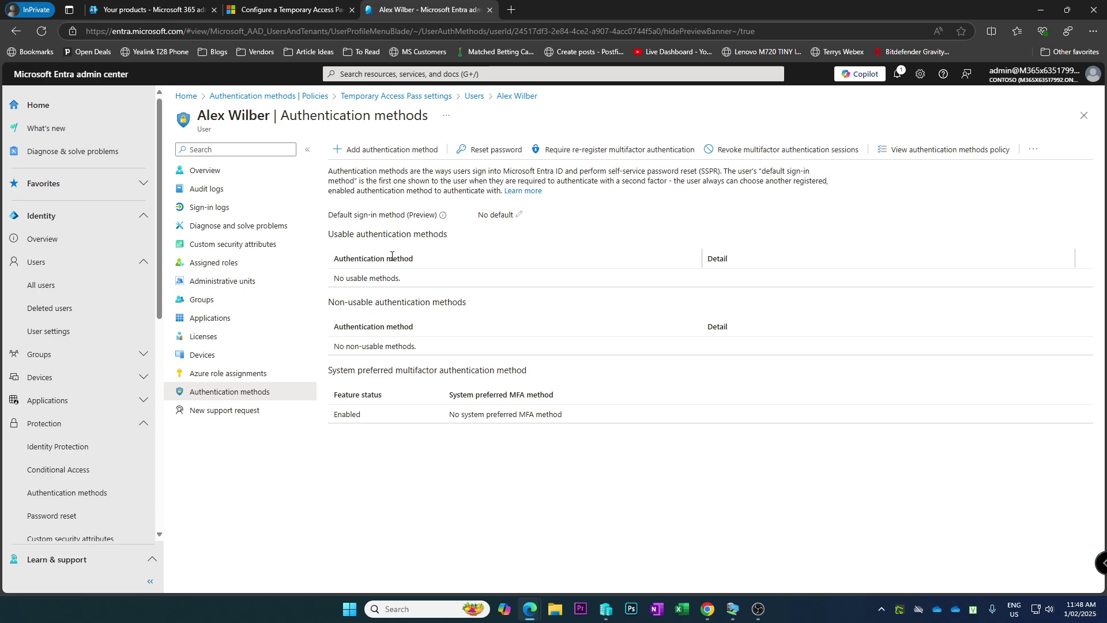
Add a Temporary Access Pass lasting 2 hours, no delayed start, one-time use No.
left_click(387, 150)
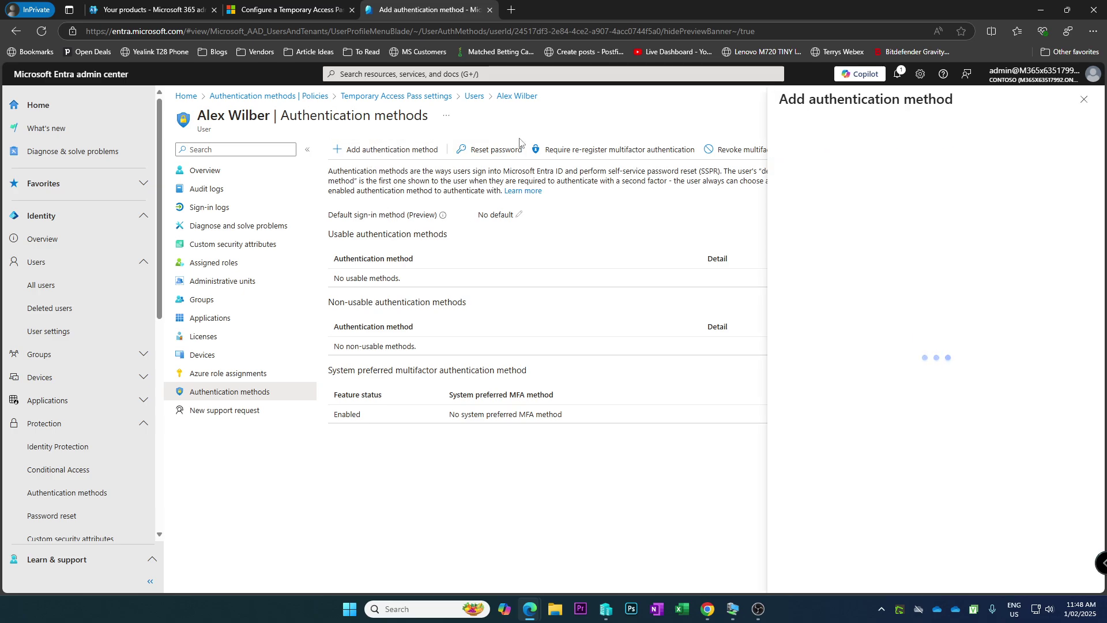
left_click(975, 154)
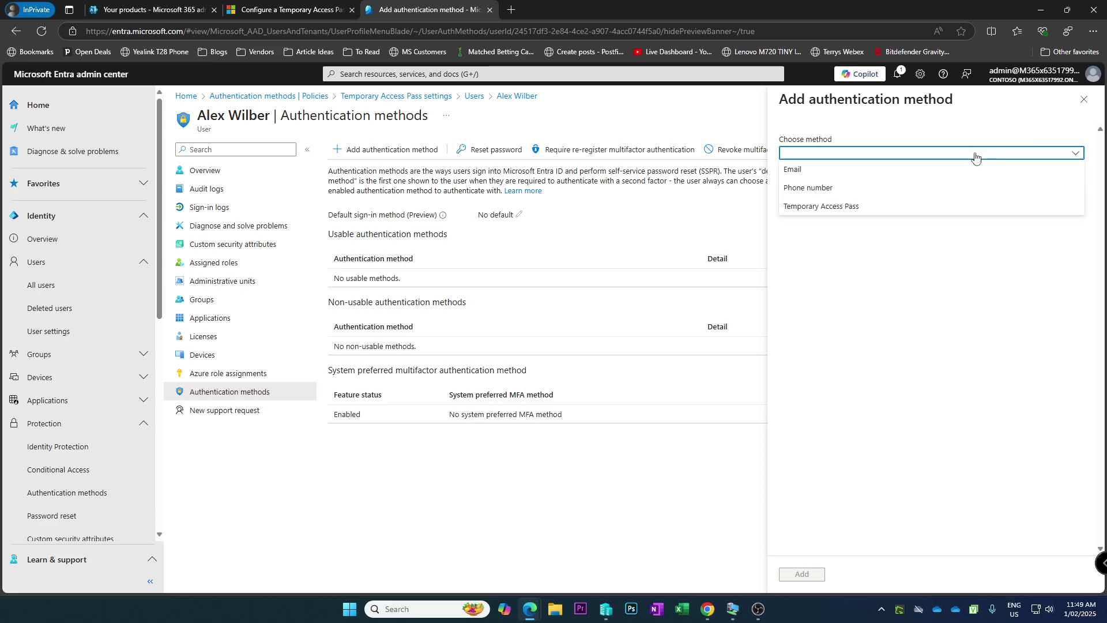
left_click(824, 207)
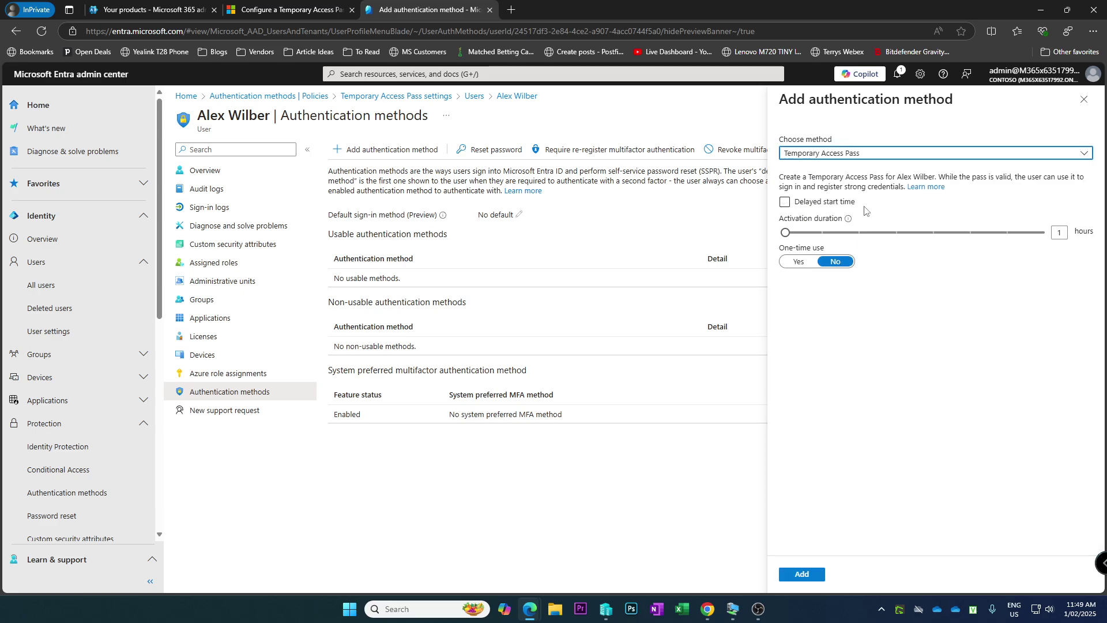
left_click(804, 203)
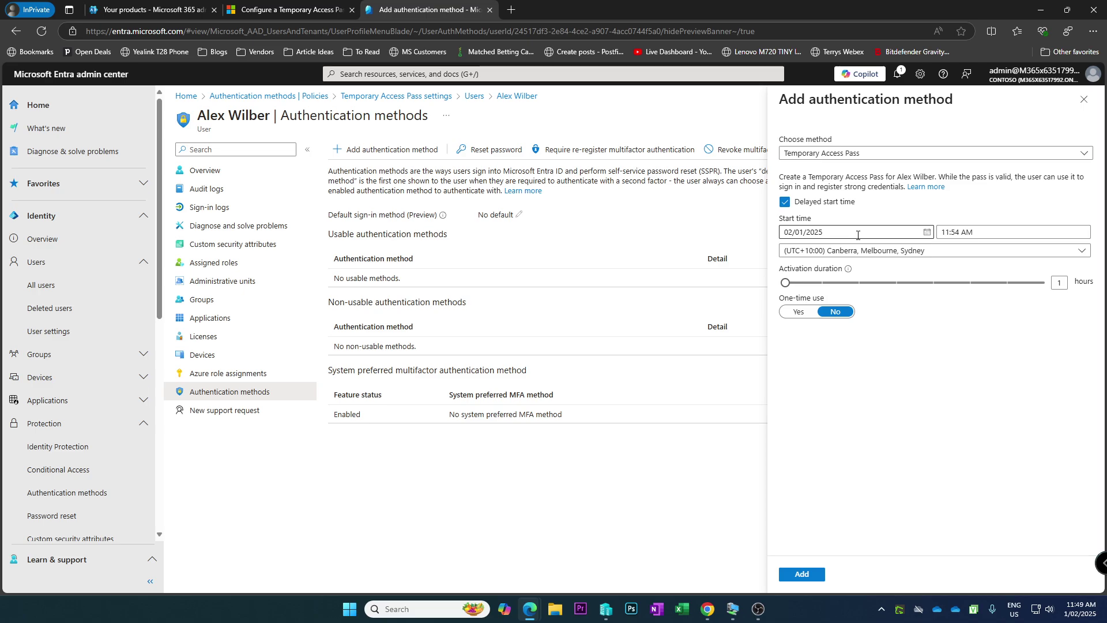
left_click(799, 203)
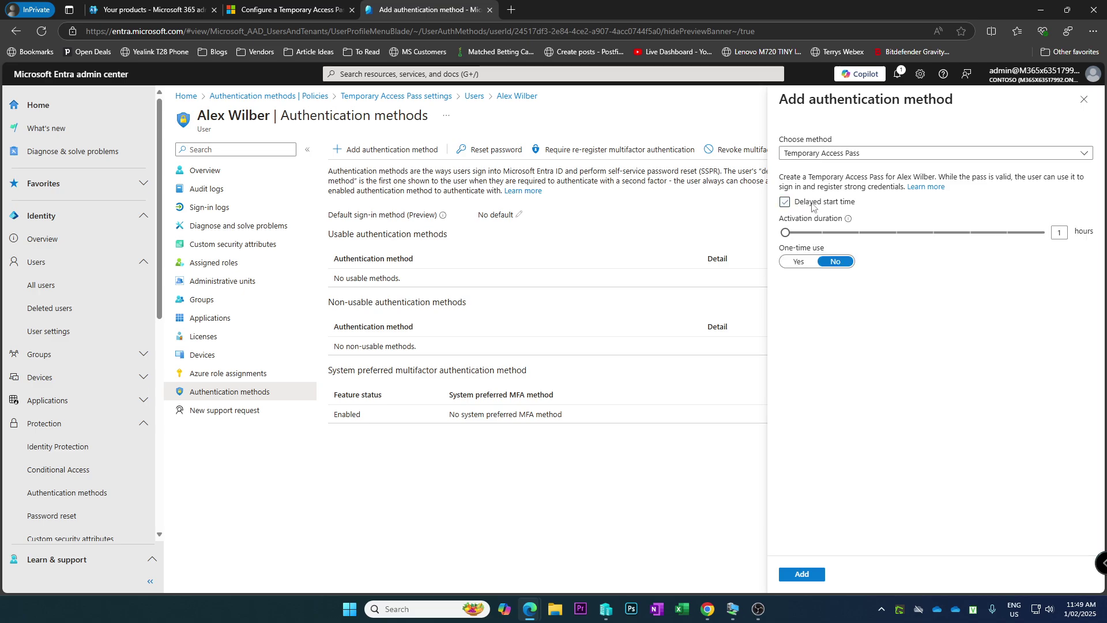
left_click_drag(786, 233, 834, 241)
left_click(801, 575)
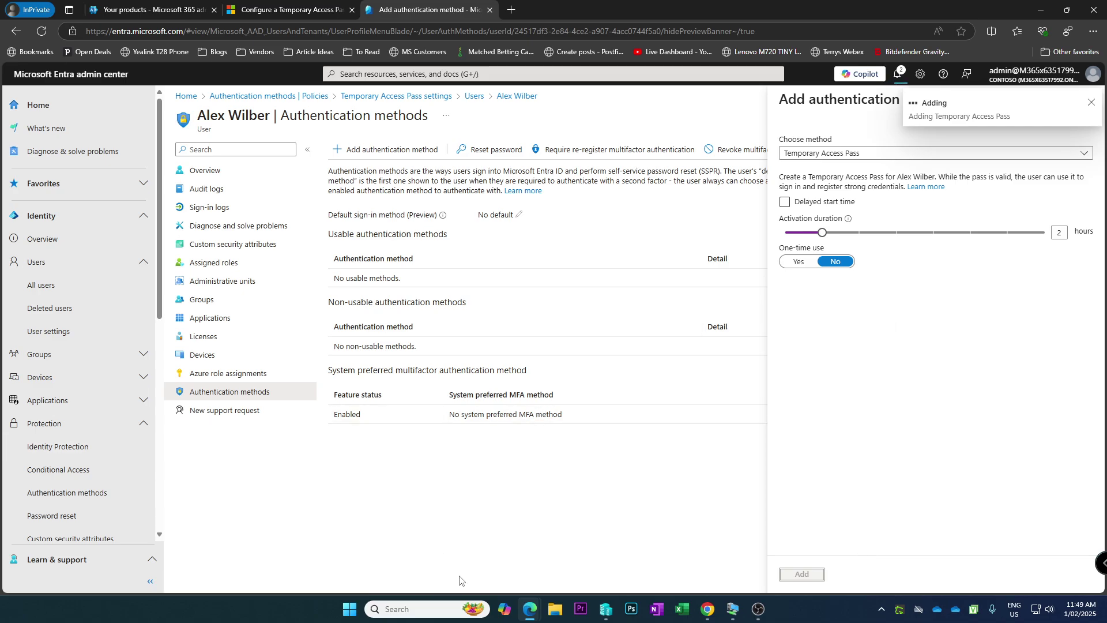
left_click(708, 609)
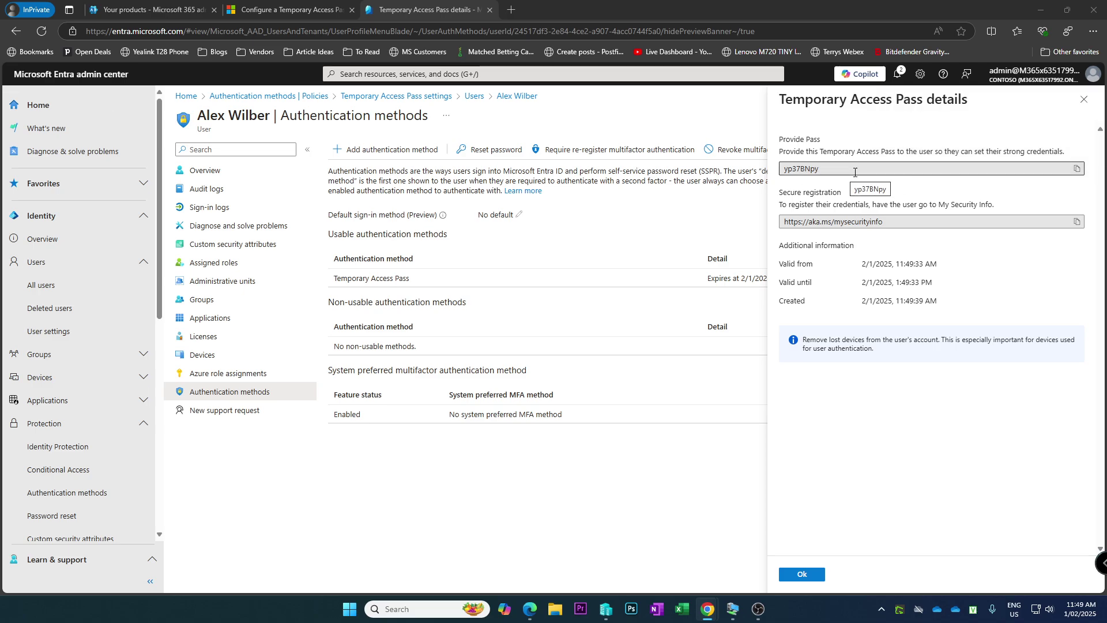
Copy the new pass, open Notepad++ to hold it while declining its update, then close the pass details.
left_click_drag(850, 171, 694, 167)
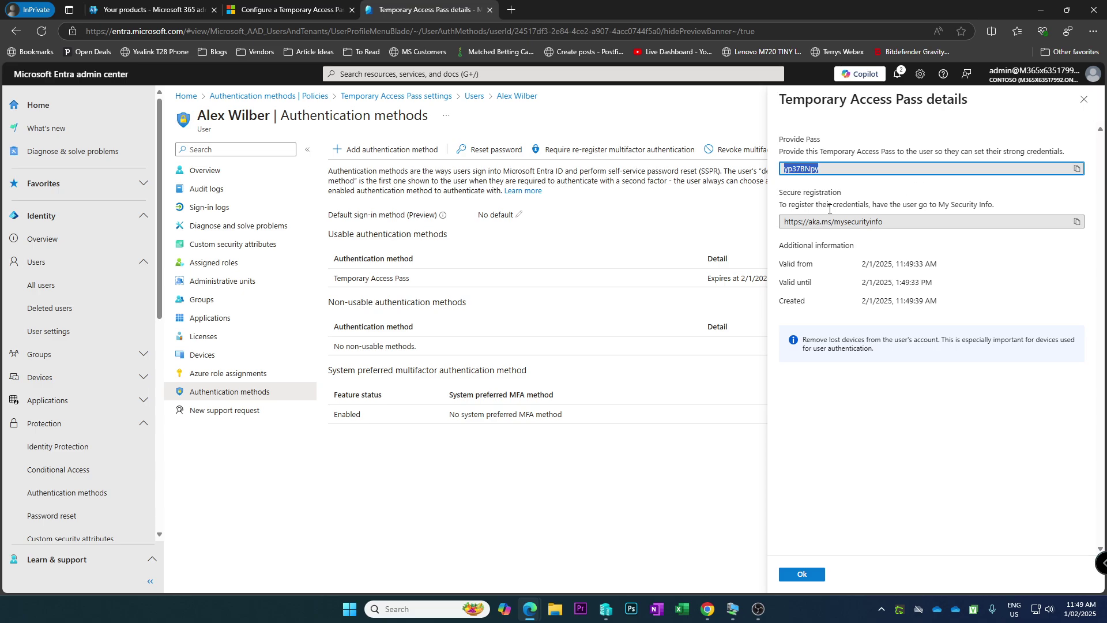
key("super")
type("not")
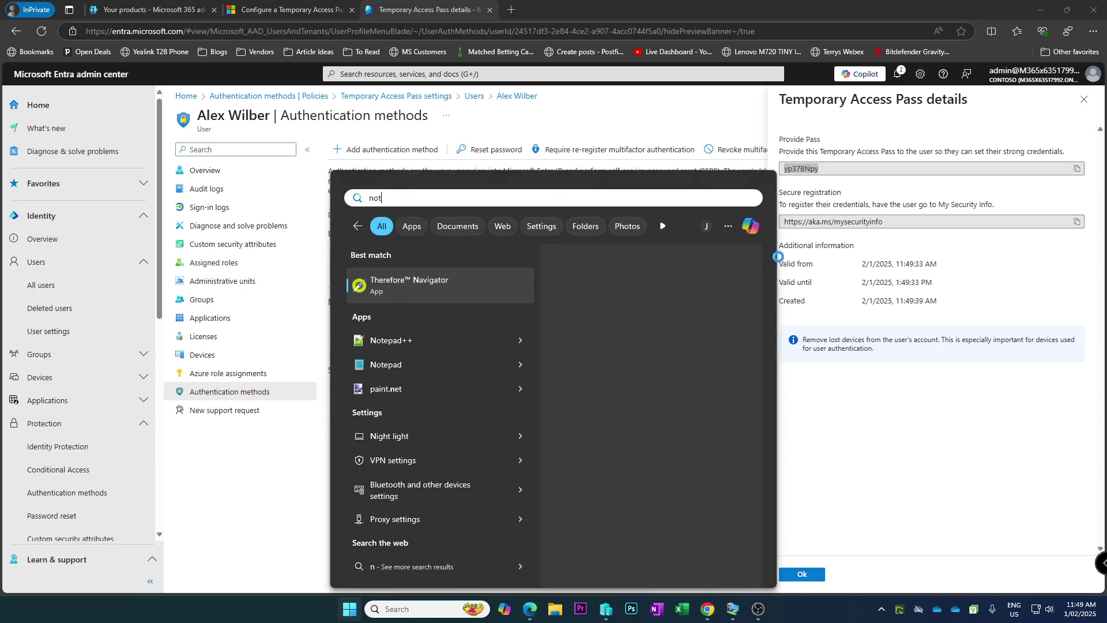
key("Return")
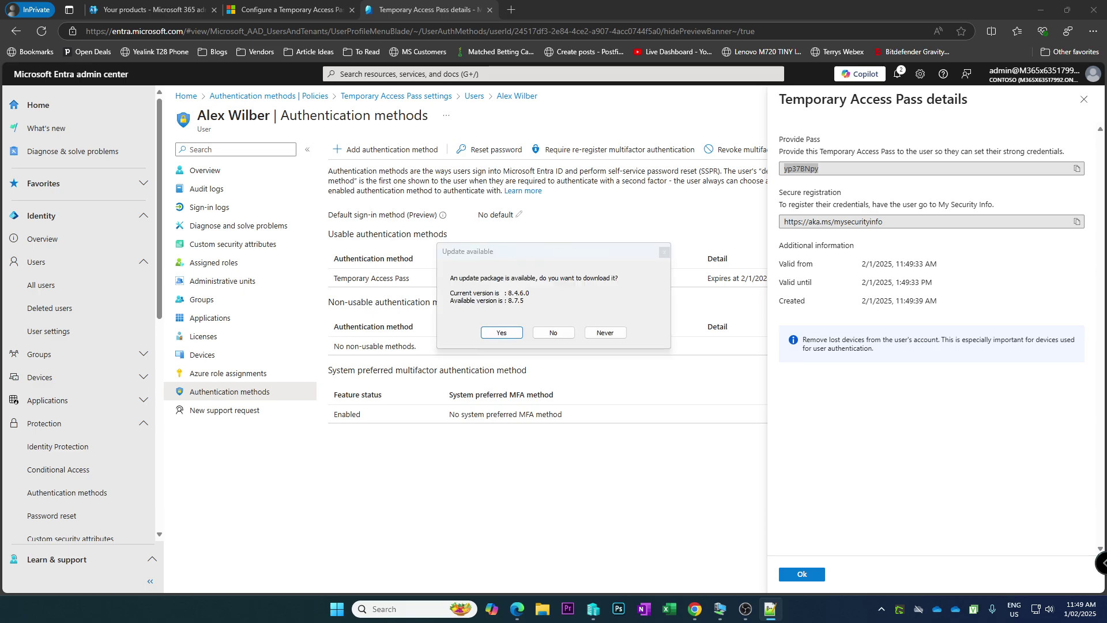
left_click(554, 333)
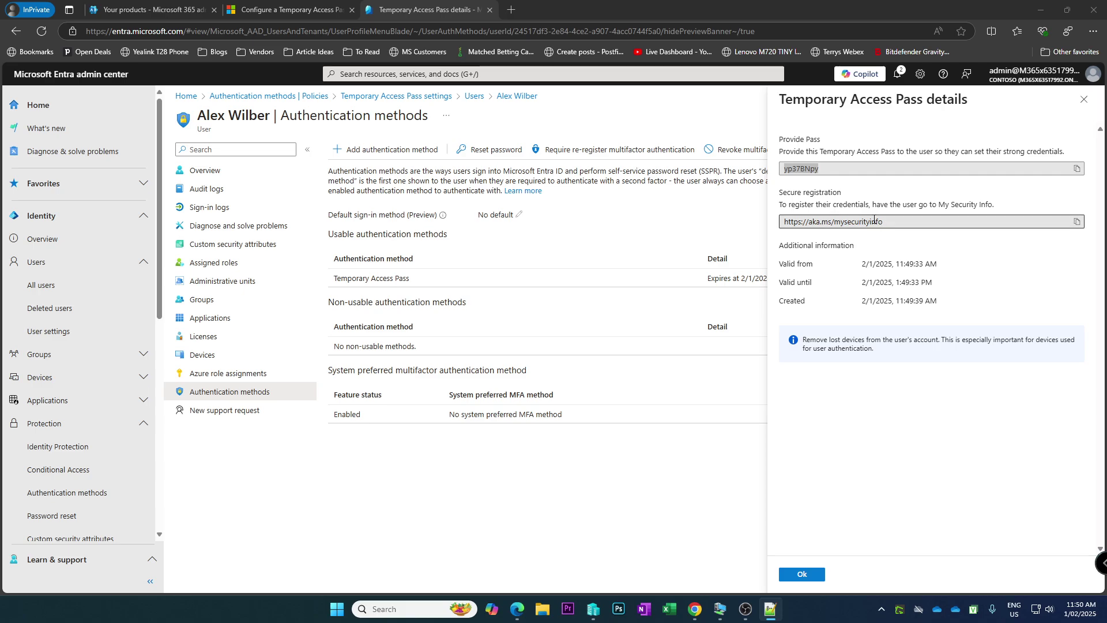
left_click(803, 574)
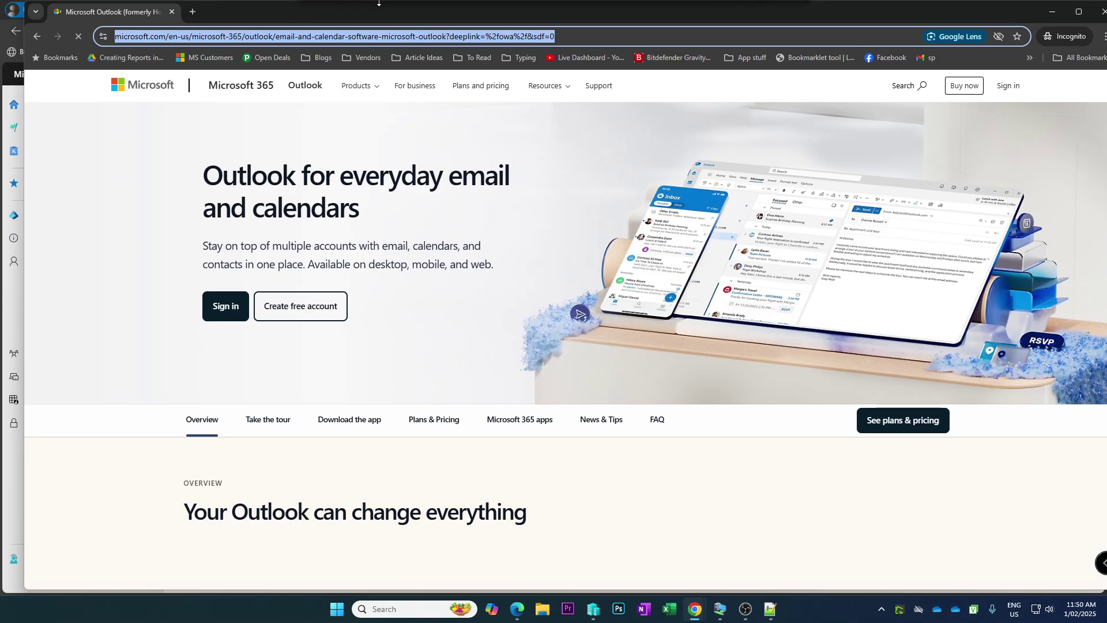
Load portal.office.com in the incognito browser window.
left_click(335, 37)
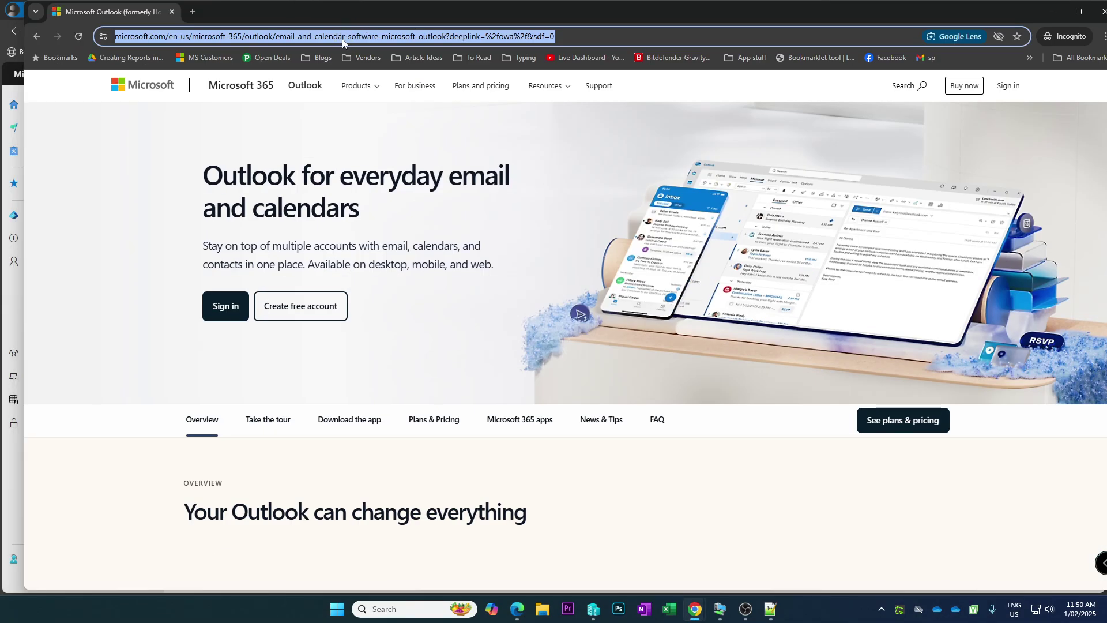
type("portal.office.com")
key("Return")
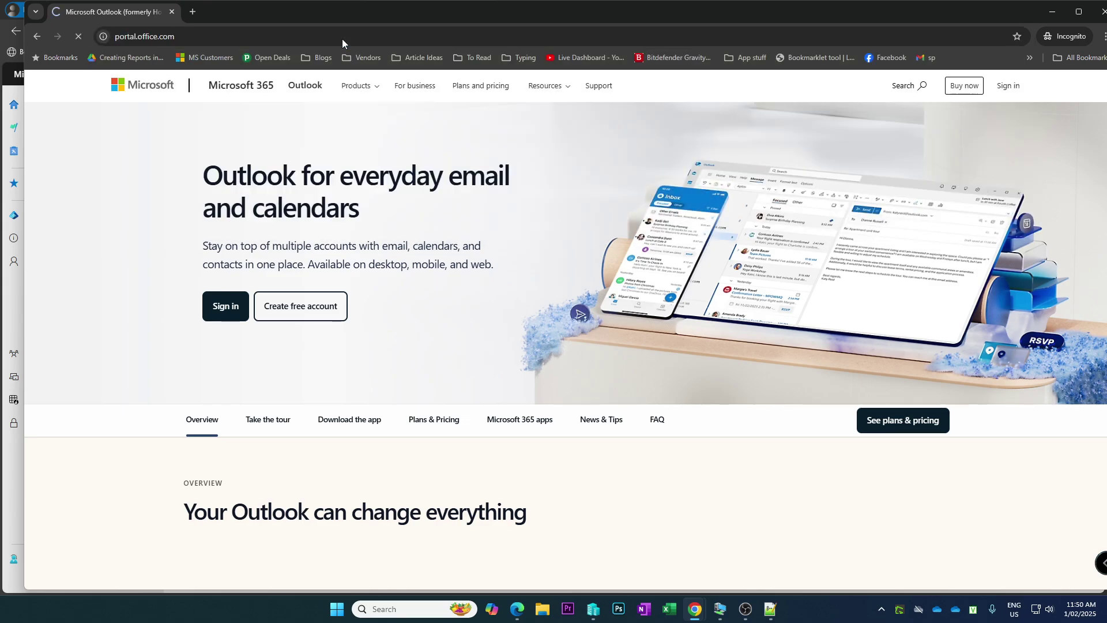
key("alt+F4")
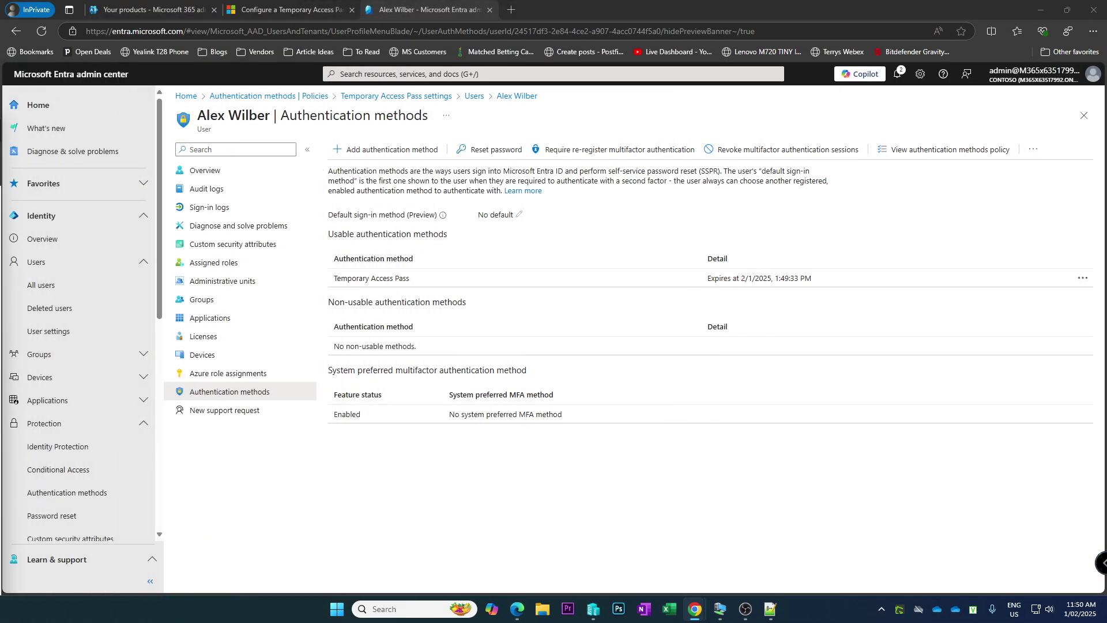
Enter the user's sign-in name from the Entra Overview page, then paste the Temporary Access Pass.
left_click(238, 173)
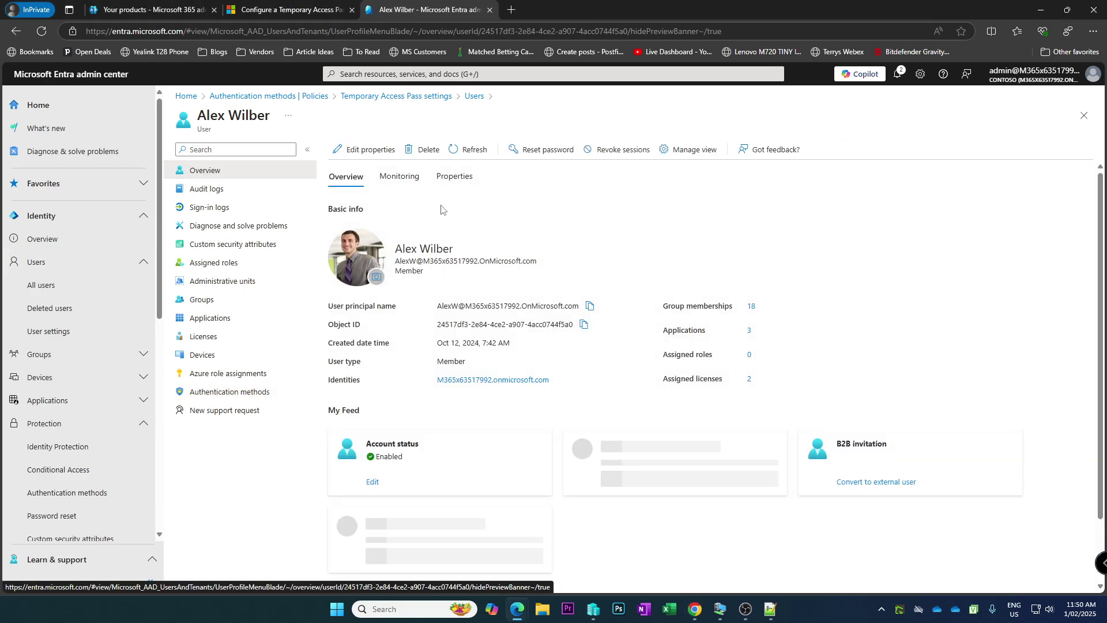
left_click_drag(396, 261, 526, 264)
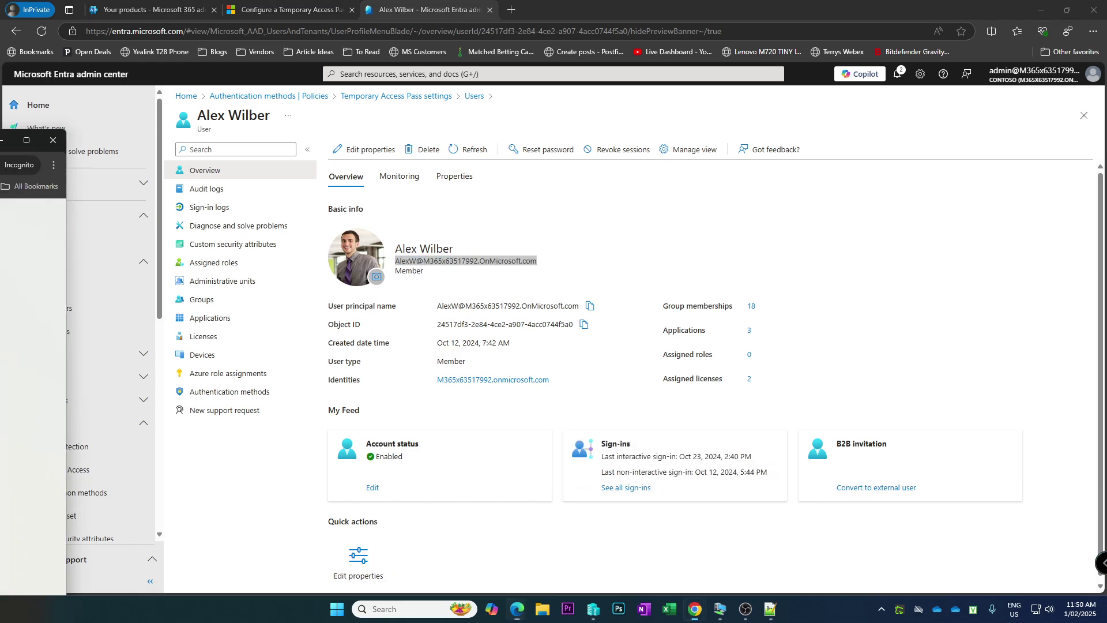
key("ctrl+v")
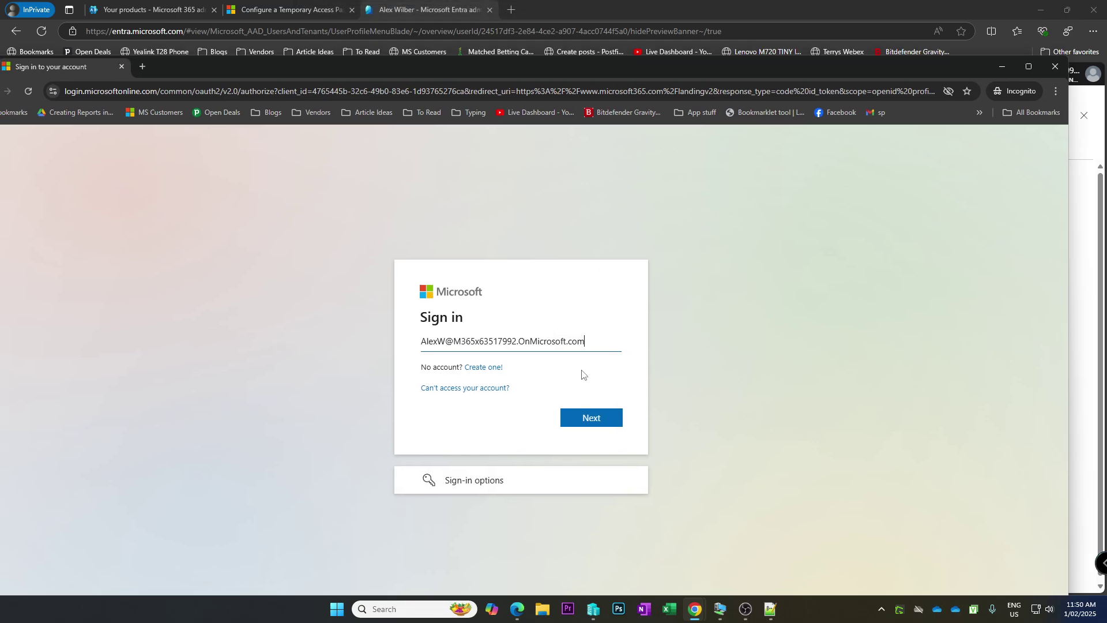
left_click(592, 417)
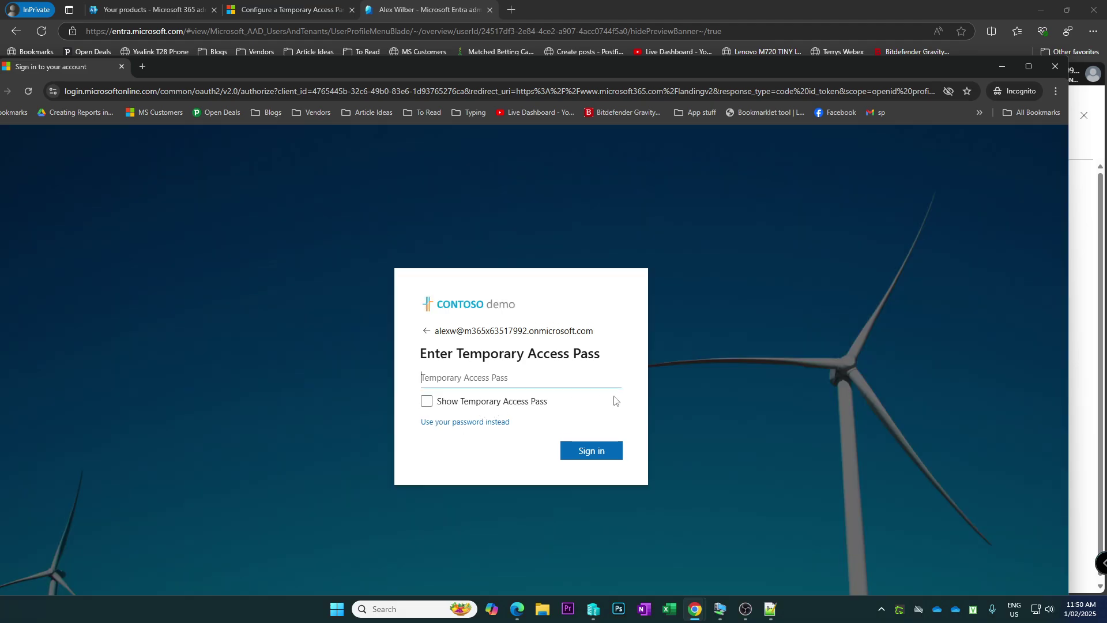
key("alt+Tab")
key("alt+Tab")
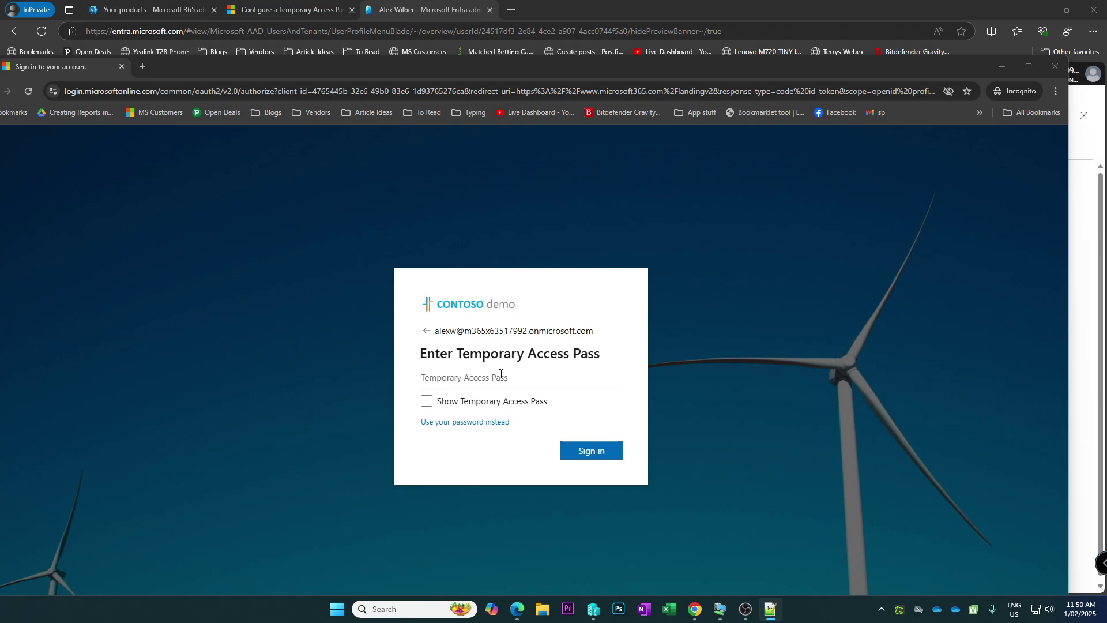
key("ctrl+v")
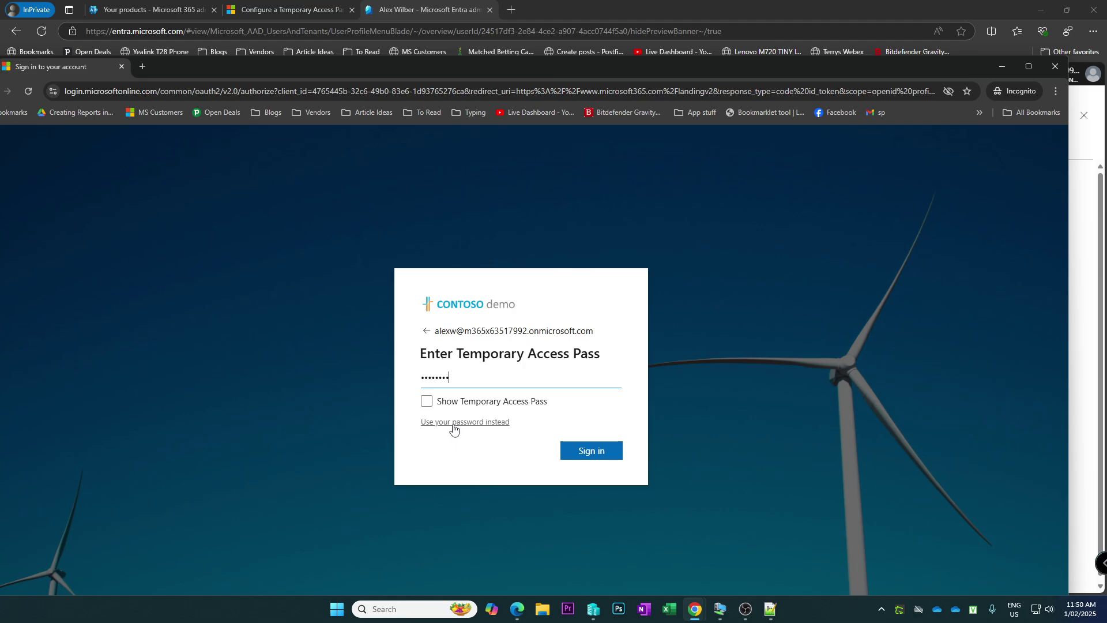
Sign in with the pass, then advance and close the Welcome to Microsoft 365 tour.
left_click(590, 456)
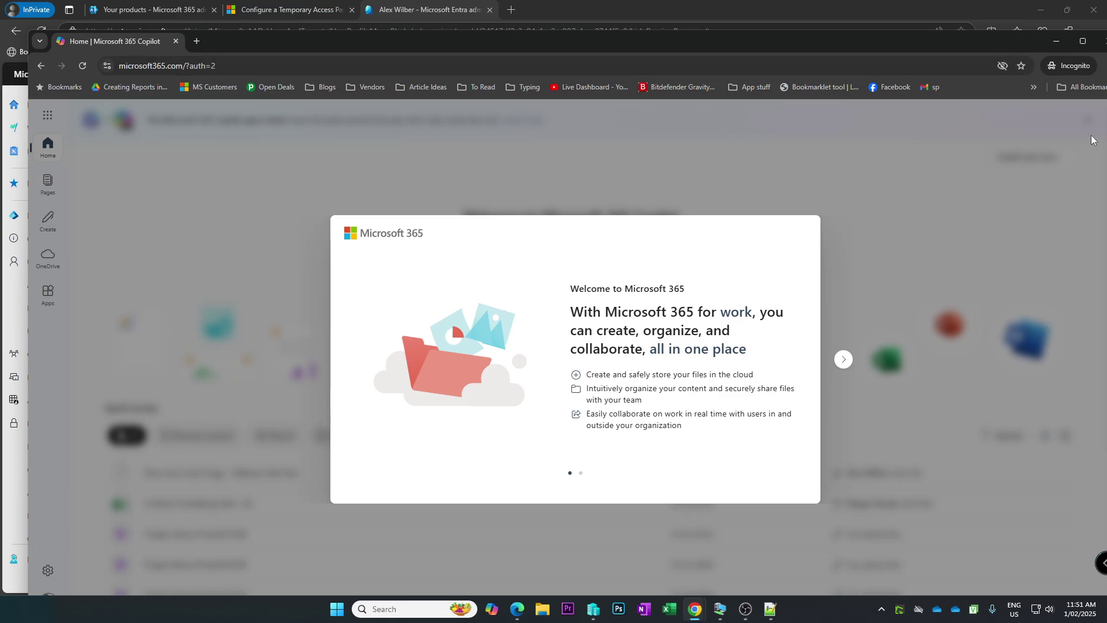
left_click(843, 359)
left_click(843, 359)
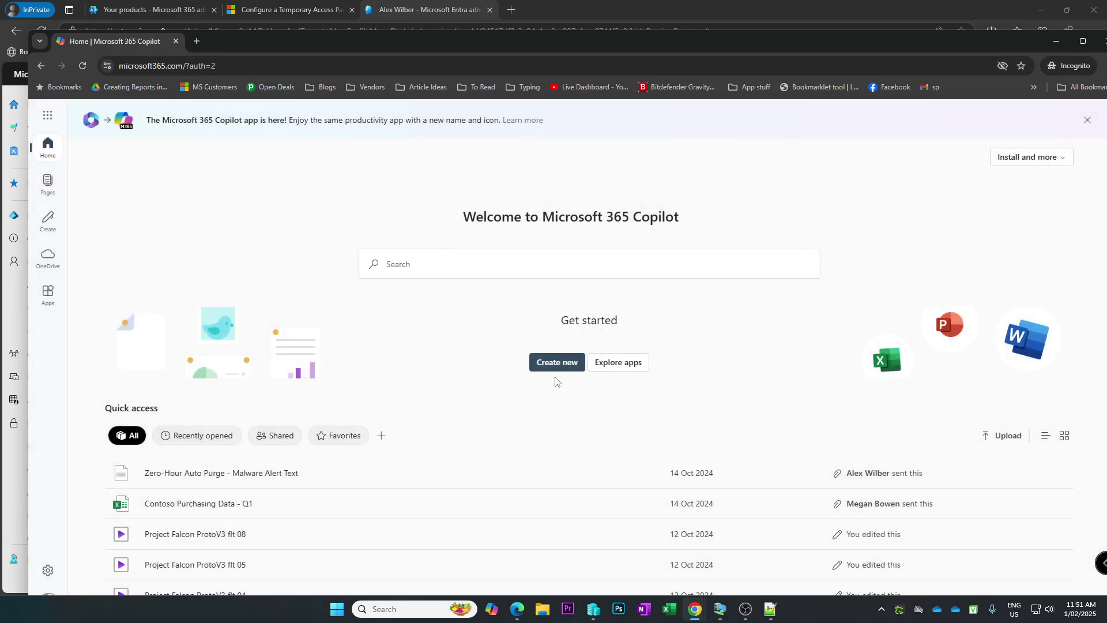